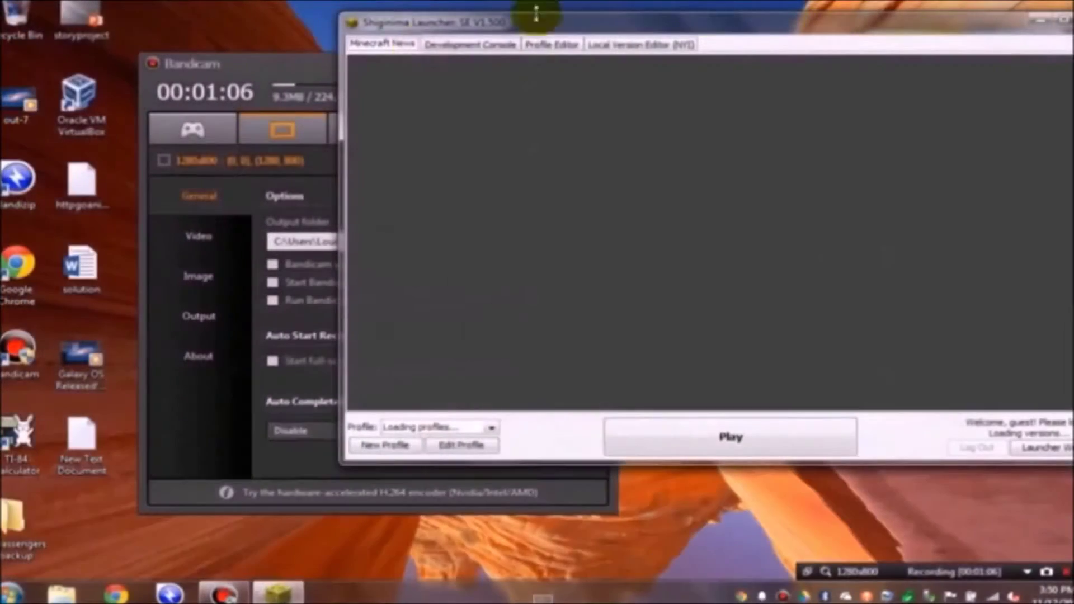
Step: Move the Bandicam window aside, out of the way
mouse_move(300, 68)
mouse_down()
mouse_move(161, 81)
mouse_move(141, 96)
mouse_up()
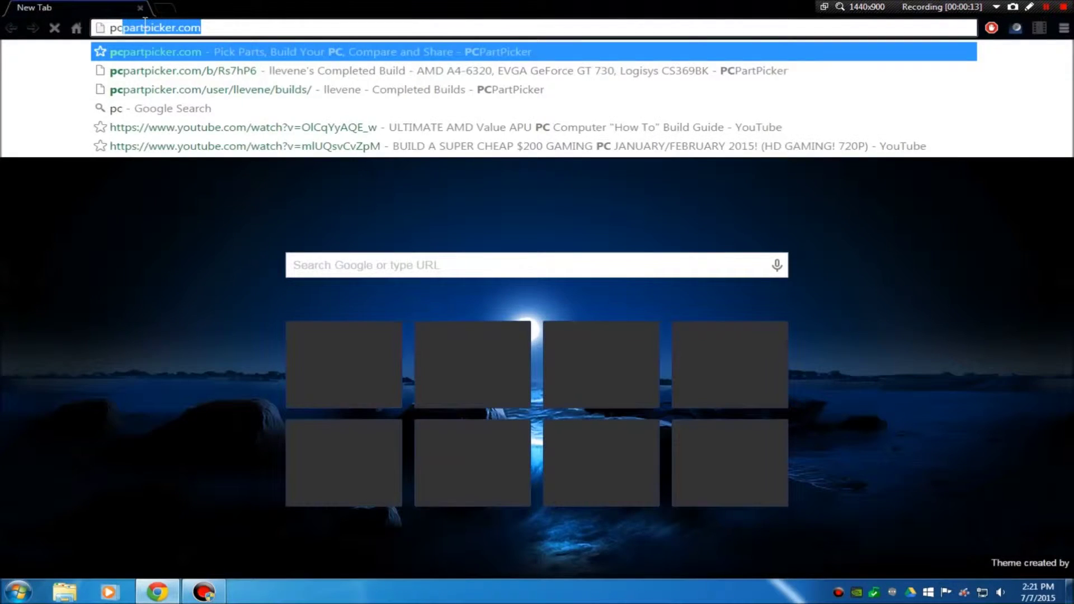
text(pa)
Step: Load pcpartpicker.com from the autocomplete and bring up the Completed Builds link options
key(Return)
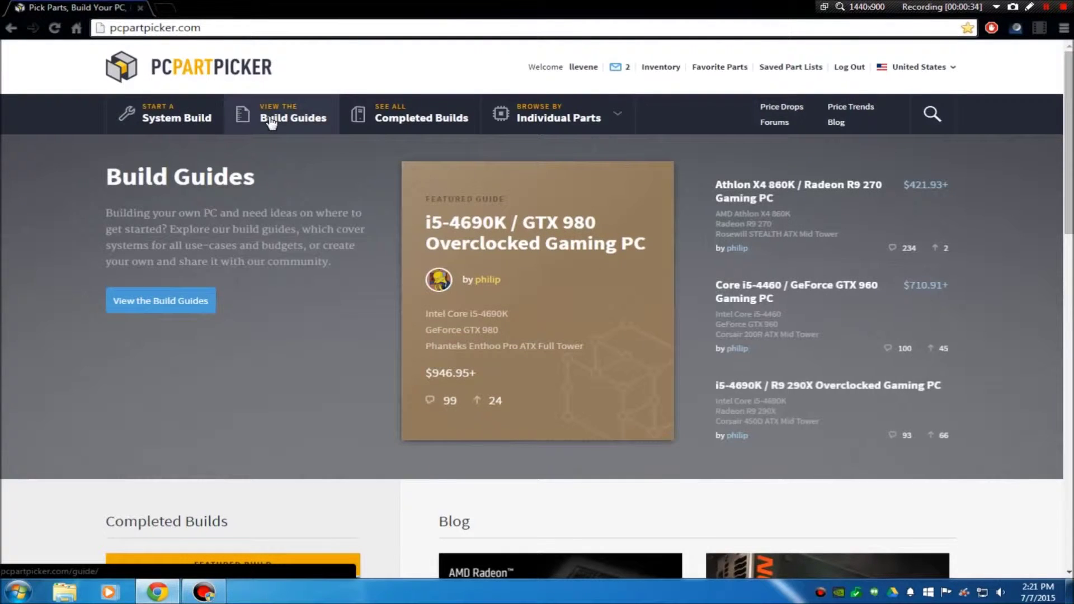
right_click(435, 112)
Step: Open Completed Builds in a new tab, view Build Guides, then expand Individual Parts
click(453, 119)
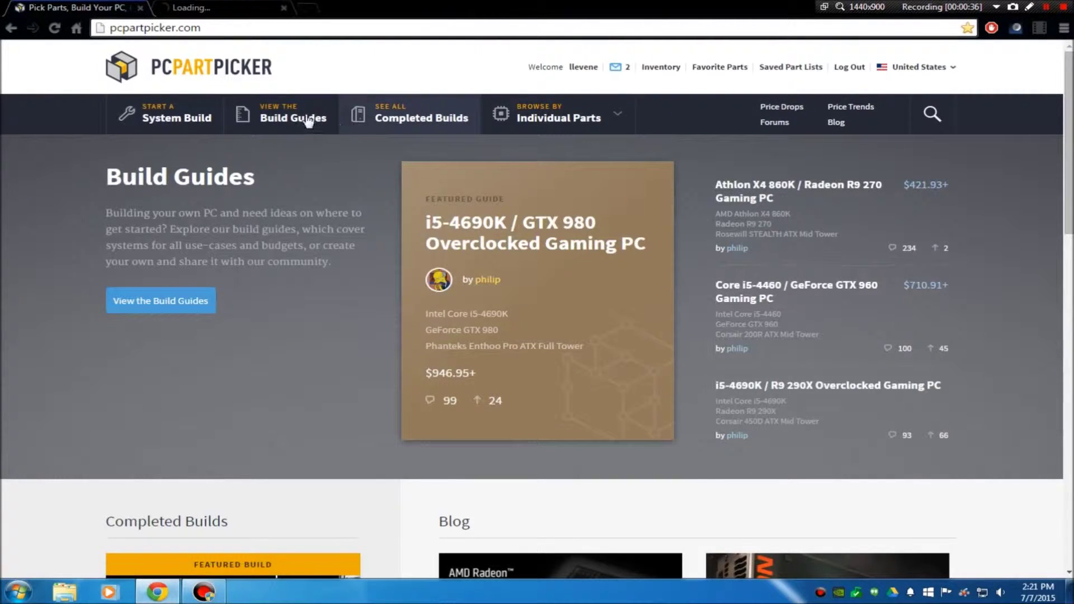
click(316, 118)
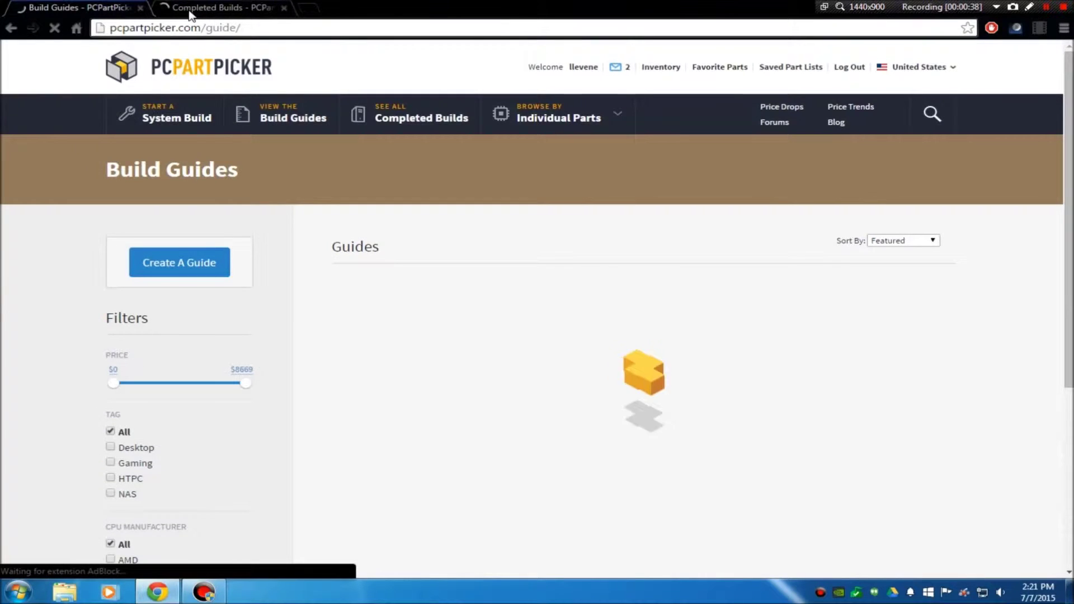
scroll(453, 264, down, 1)
scroll(403, 217, down, 3)
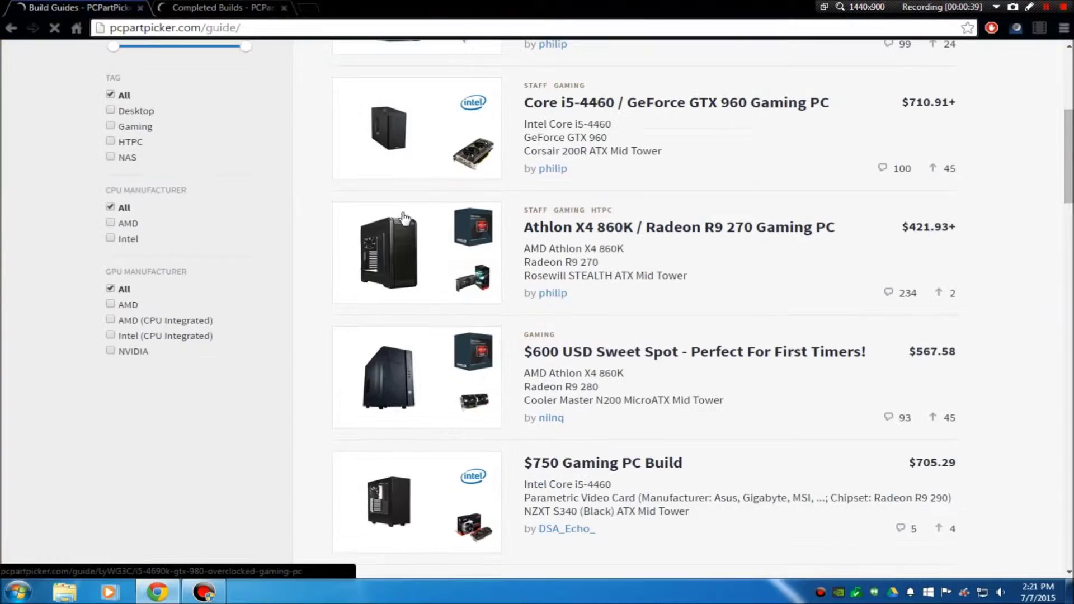
scroll(203, 230, up, 3)
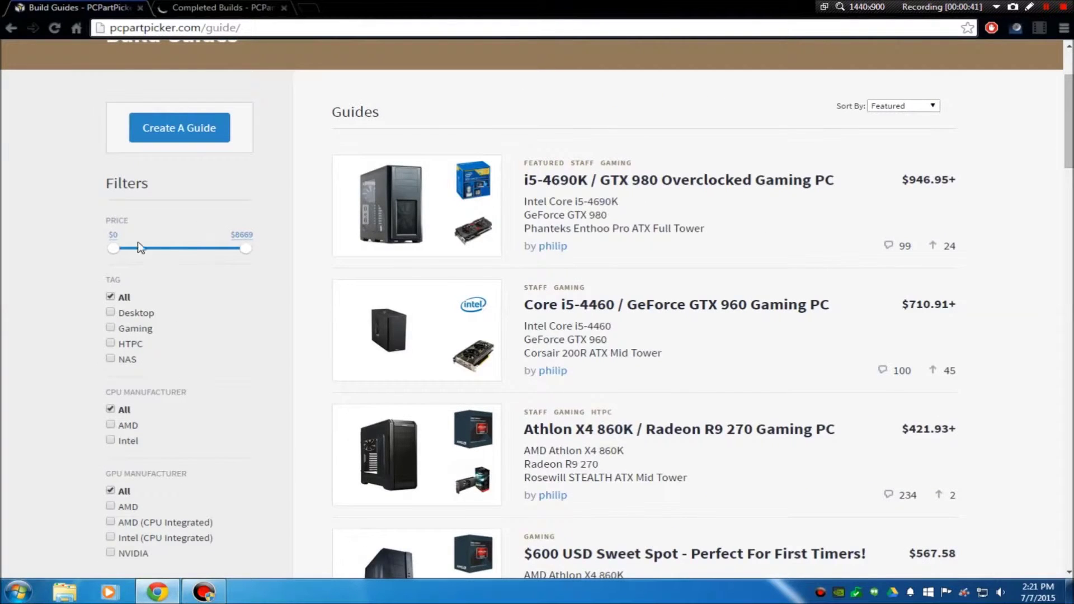
click(210, 8)
scroll(627, 297, down, 2)
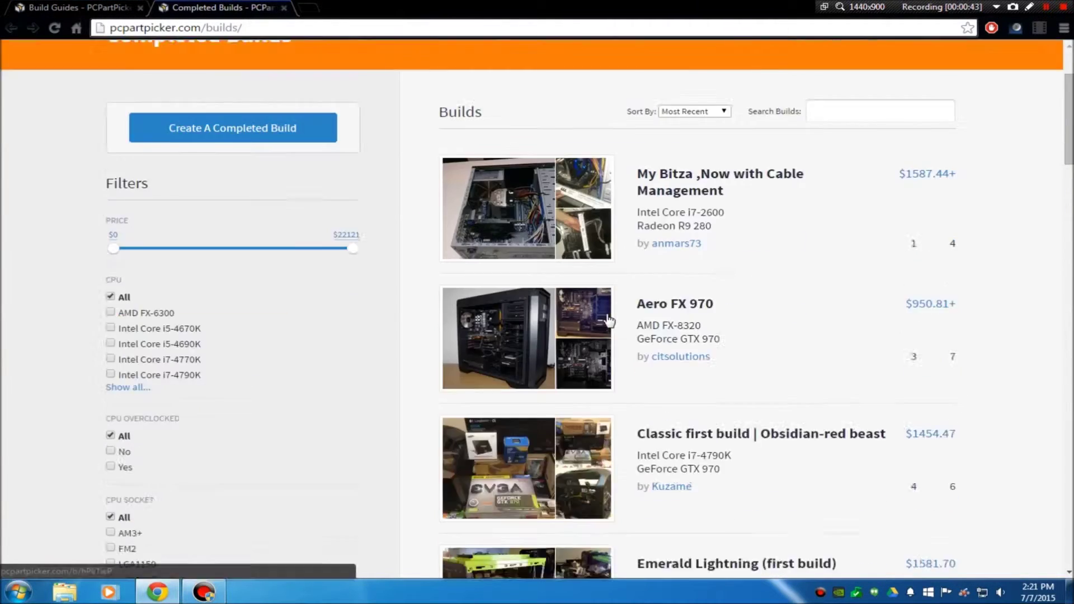
scroll(607, 303, down, 4)
scroll(604, 302, down, 1)
scroll(605, 303, down, 4)
scroll(604, 302, down, 5)
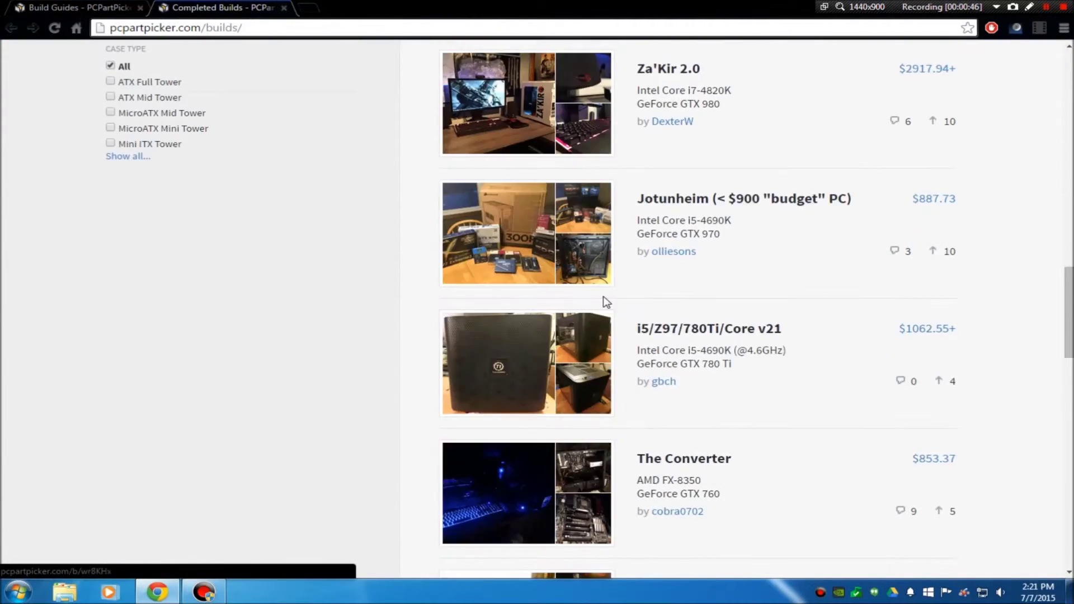
scroll(604, 302, up, 6)
scroll(603, 302, up, 10)
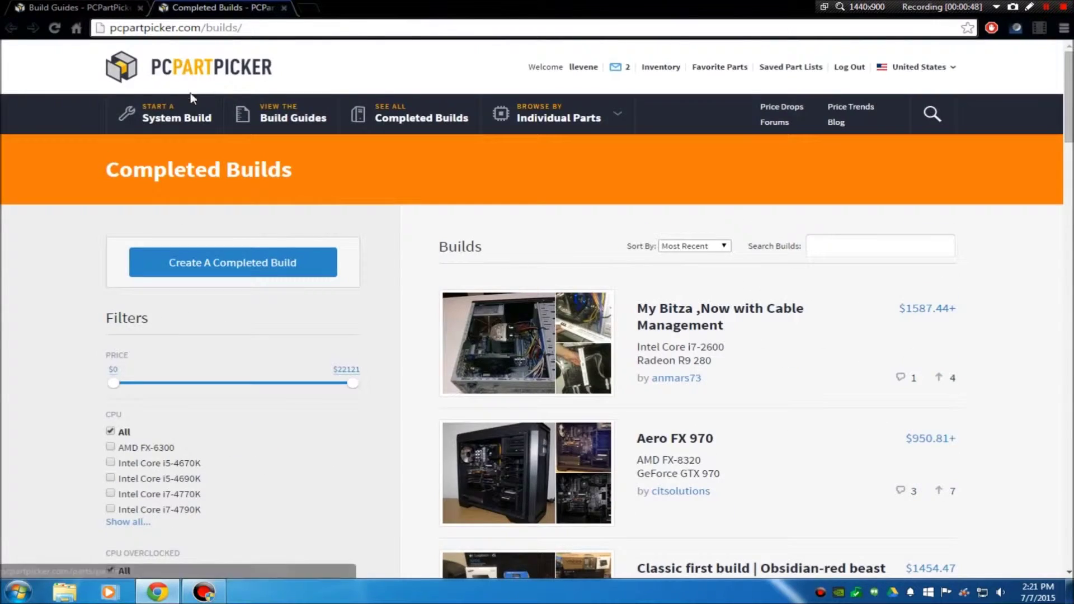
click(575, 124)
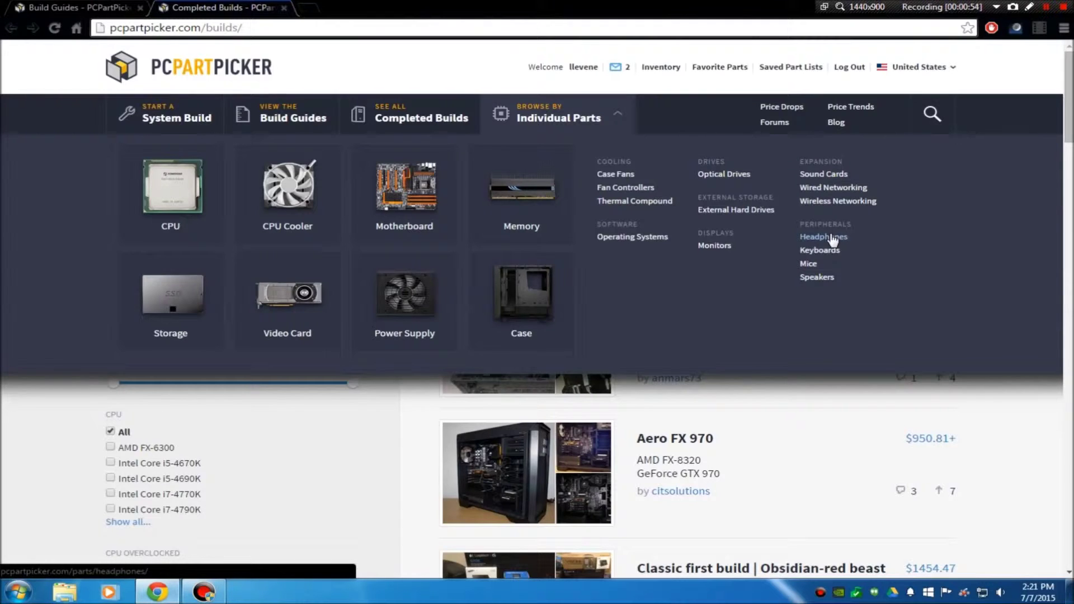
Step: Close Build Guides and add the Intel Core i7-4790K CPU to a new part list
click(187, 115)
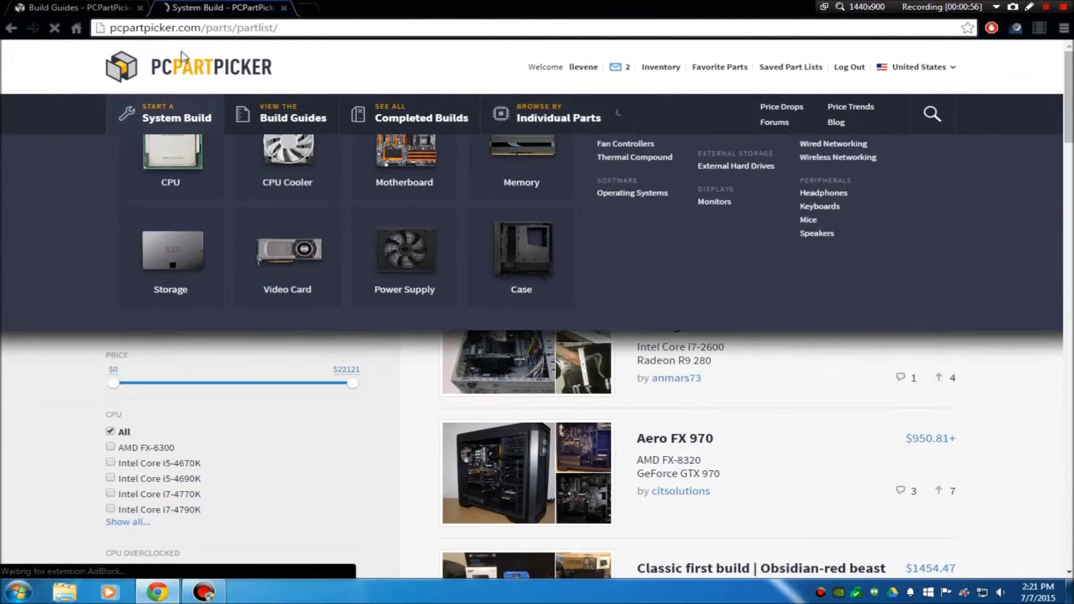
click(141, 7)
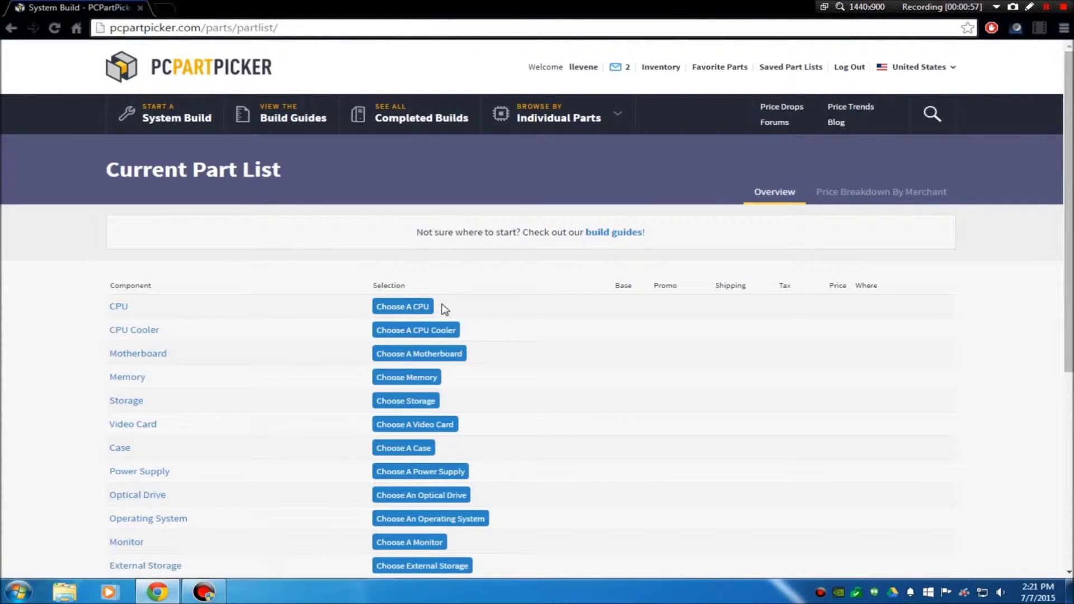
scroll(443, 308, down, 3)
scroll(443, 307, down, 2)
scroll(444, 319, up, 1)
scroll(437, 312, up, 4)
click(403, 307)
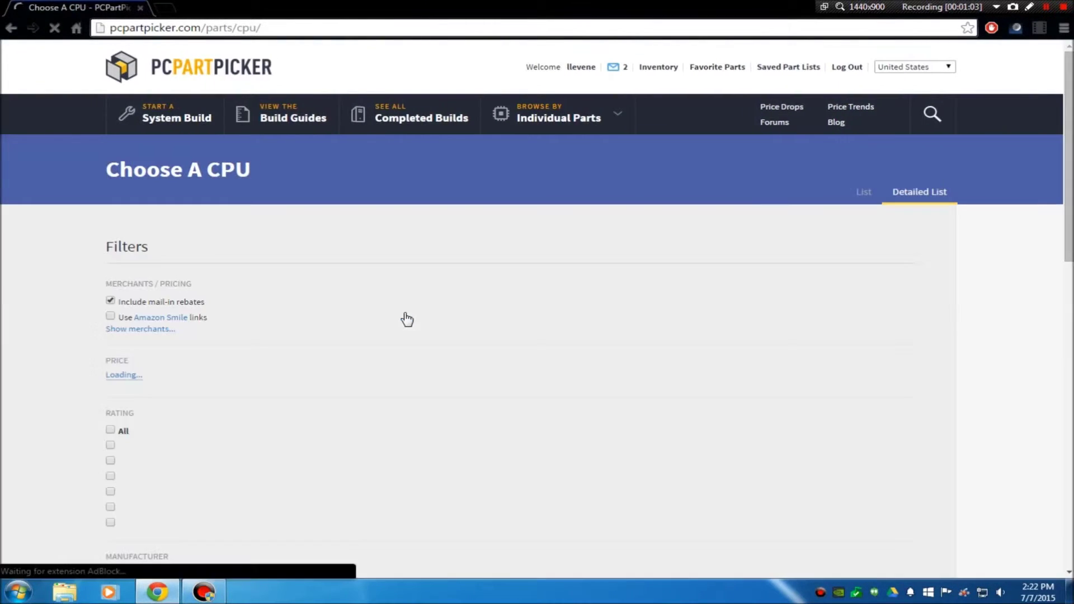
scroll(406, 317, down, 1)
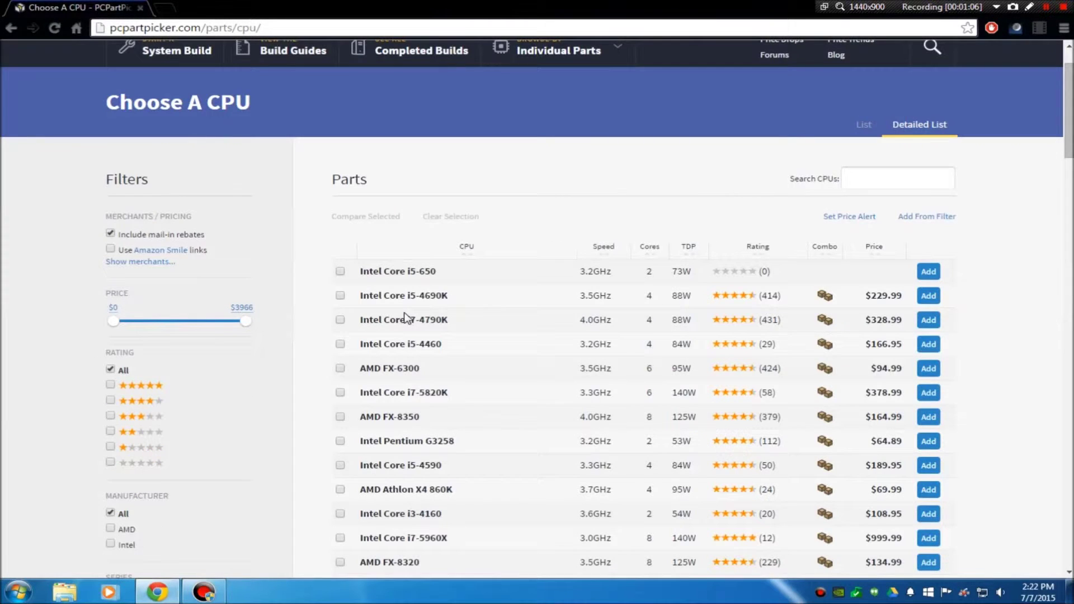
scroll(523, 282, down, 3)
scroll(523, 281, down, 3)
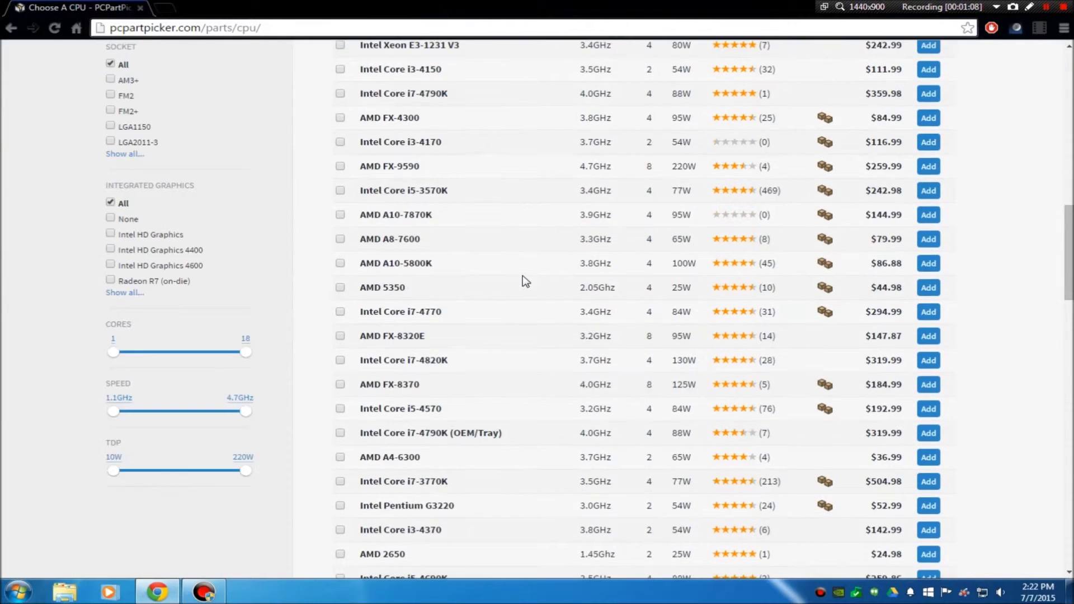
scroll(524, 282, down, 3)
scroll(515, 316, up, 5)
scroll(513, 311, up, 5)
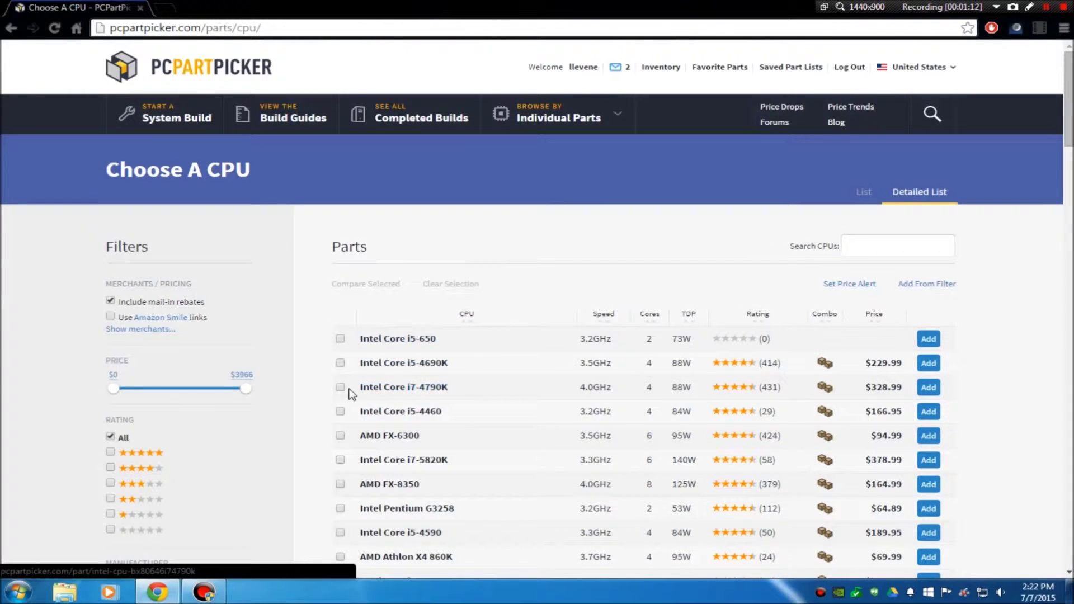
click(928, 387)
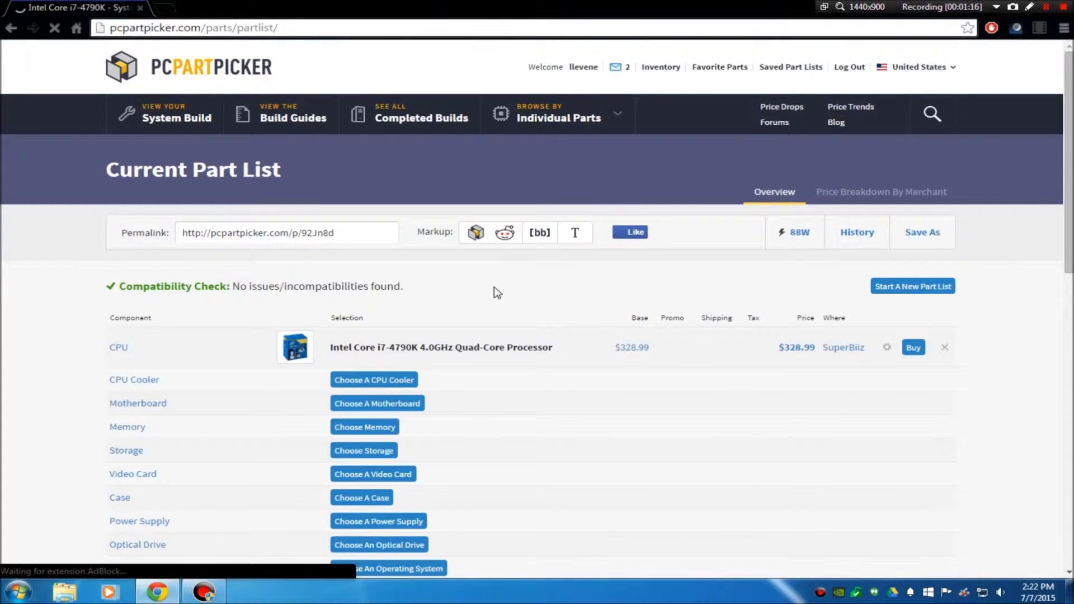
scroll(495, 292, down, 3)
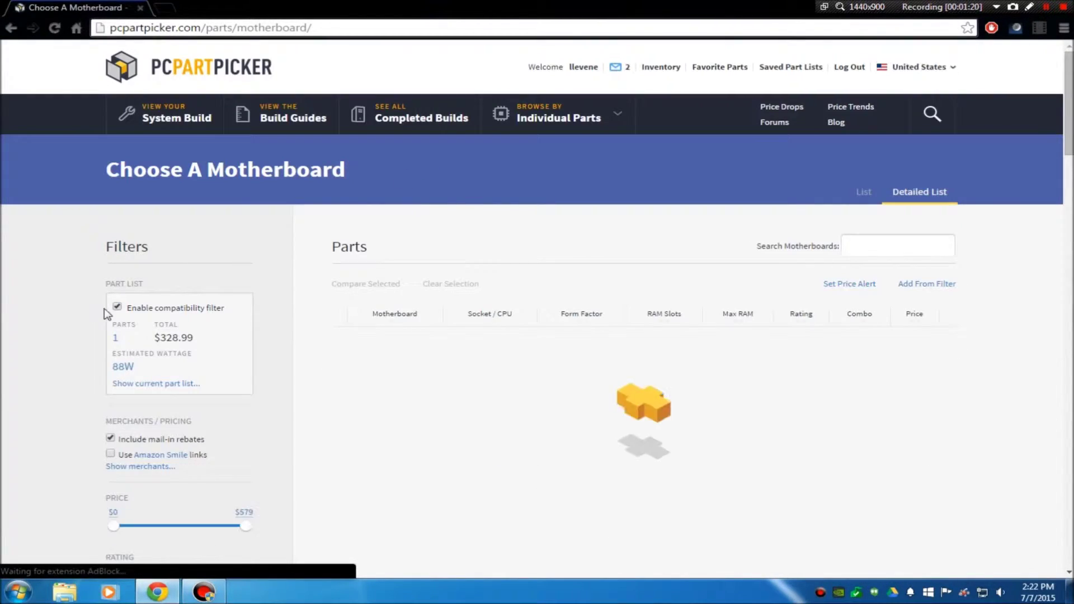
scroll(608, 323, down, 5)
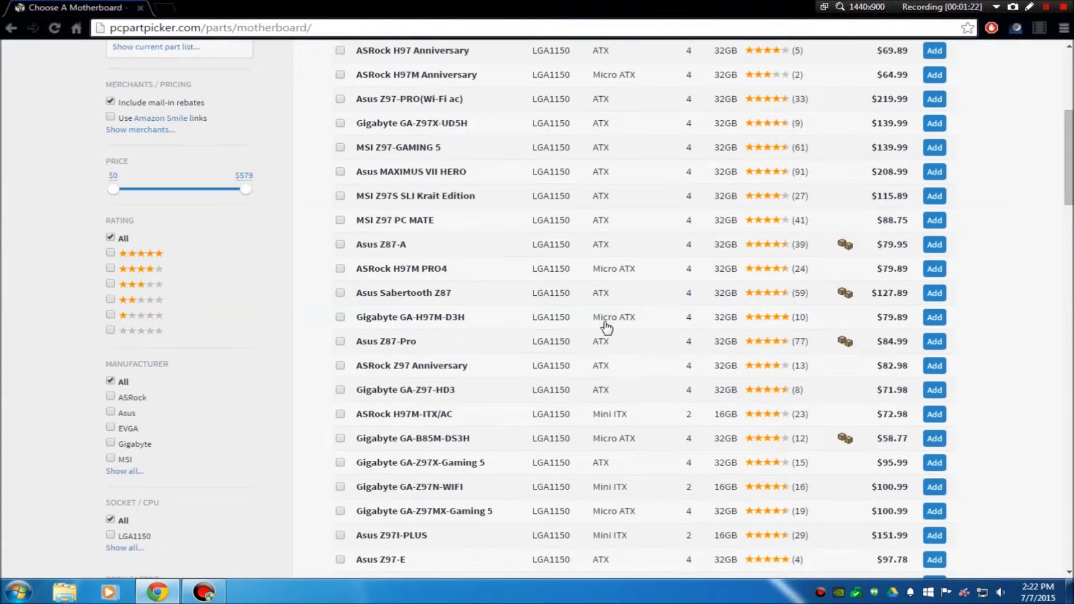
scroll(605, 259, down, 5)
scroll(579, 308, down, 5)
scroll(512, 287, down, 5)
scroll(515, 286, up, 5)
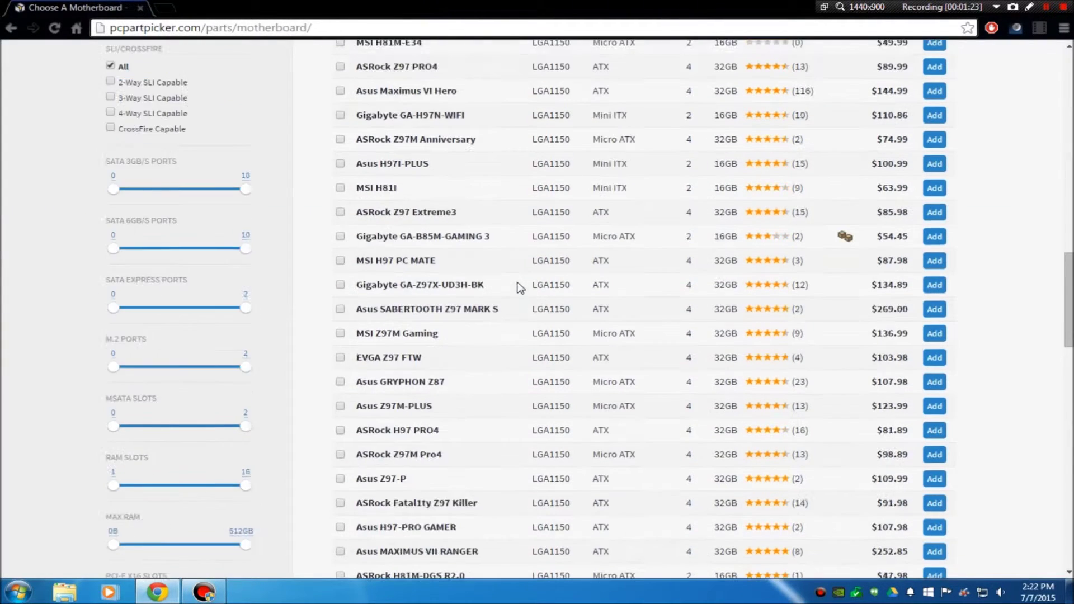
scroll(520, 288, up, 5)
scroll(529, 291, up, 5)
scroll(542, 292, up, 5)
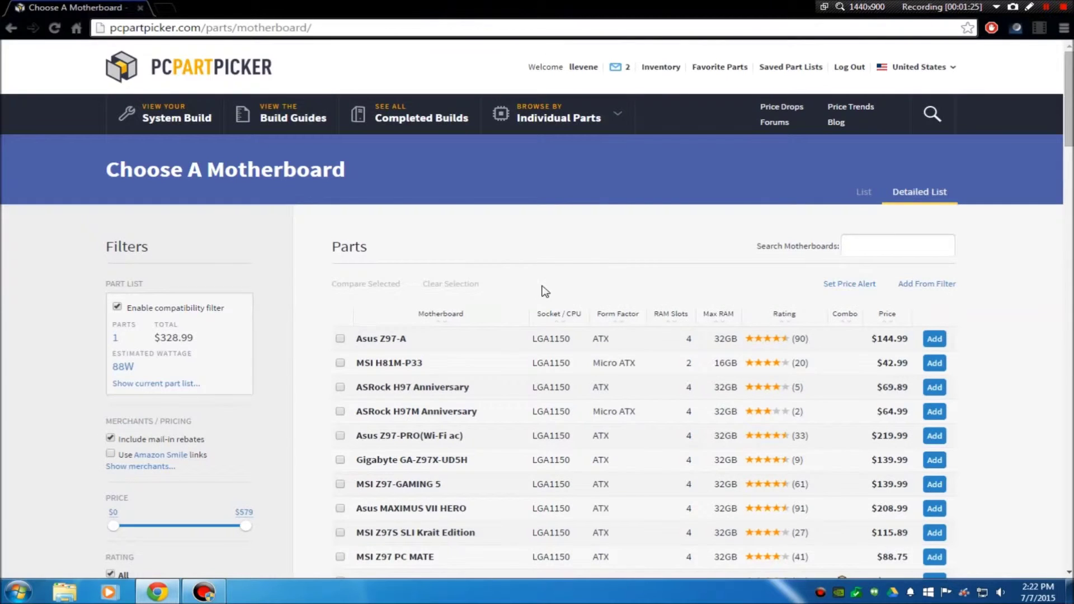
scroll(541, 291, down, 5)
scroll(328, 259, up, 1)
scroll(322, 260, up, 1)
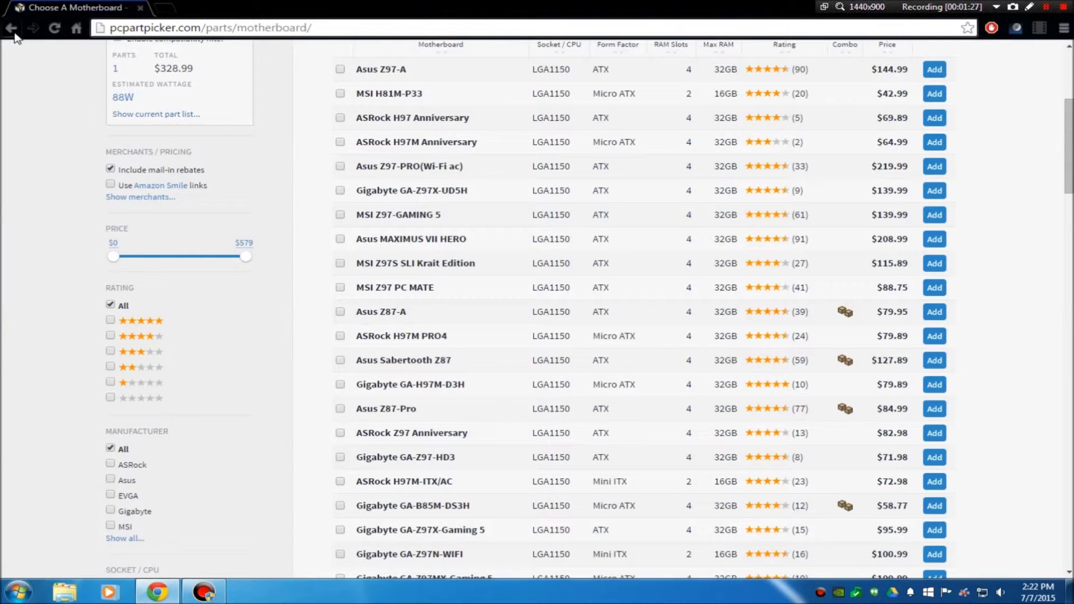
Step: Go back from the motherboard list to the part list with the i7-4790K
click(12, 30)
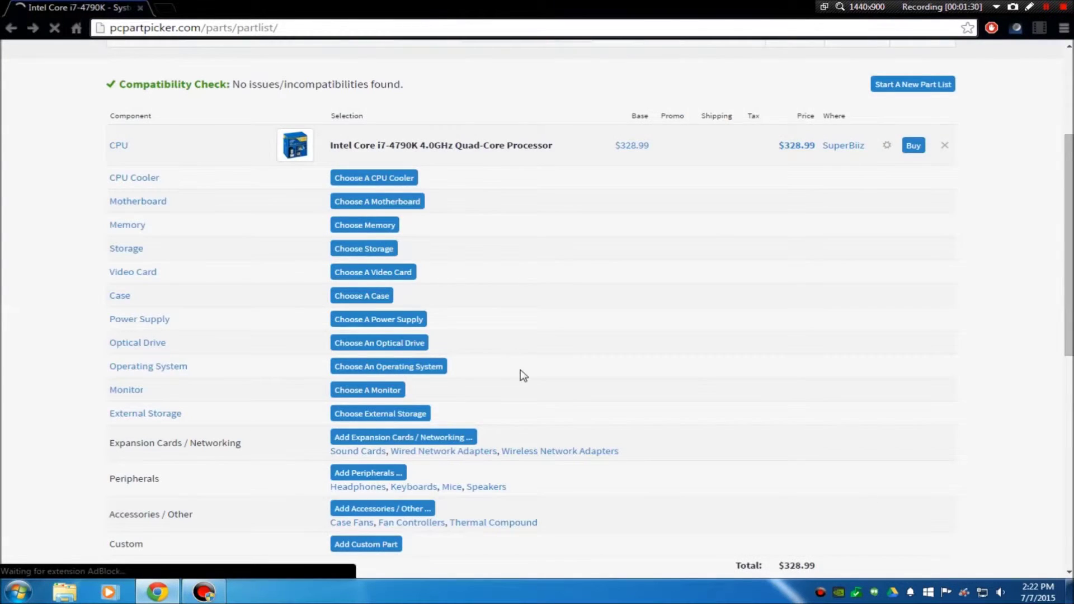
scroll(520, 375, down, 5)
scroll(540, 252, up, 5)
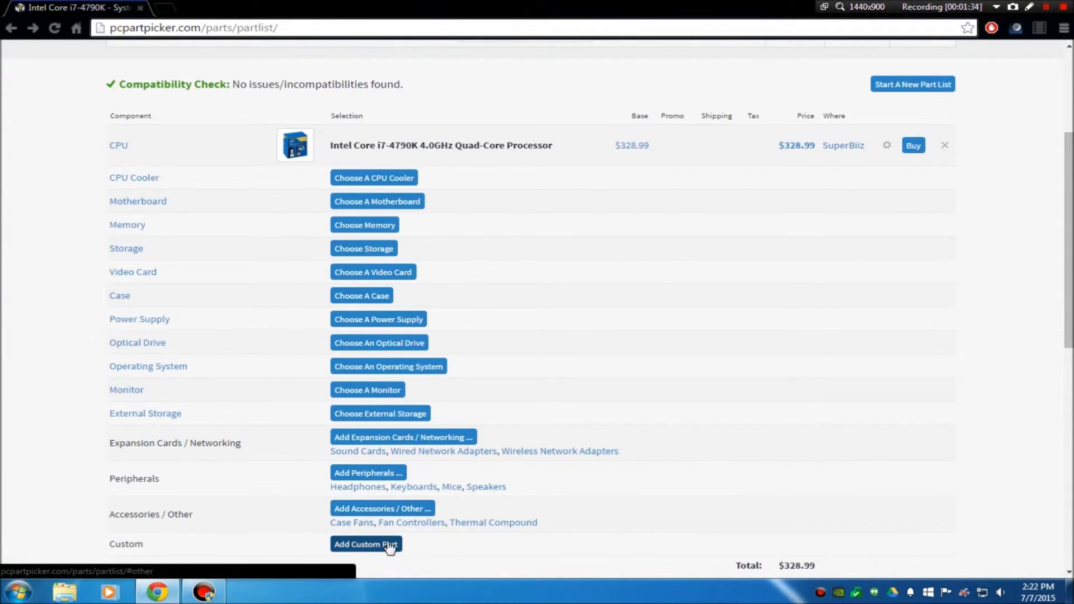
scroll(565, 447, down, 3)
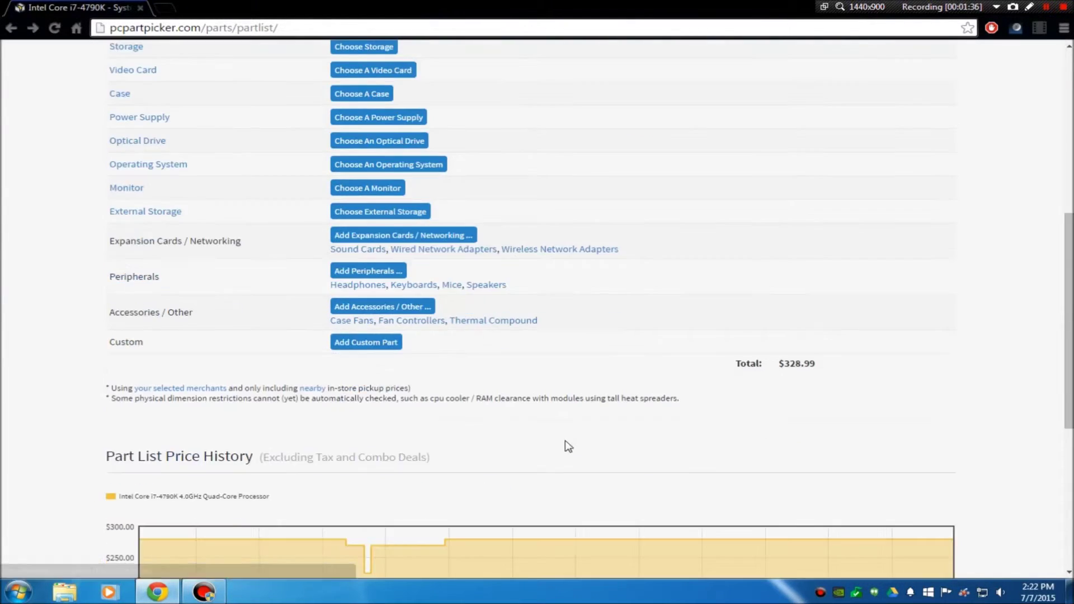
scroll(566, 446, up, 6)
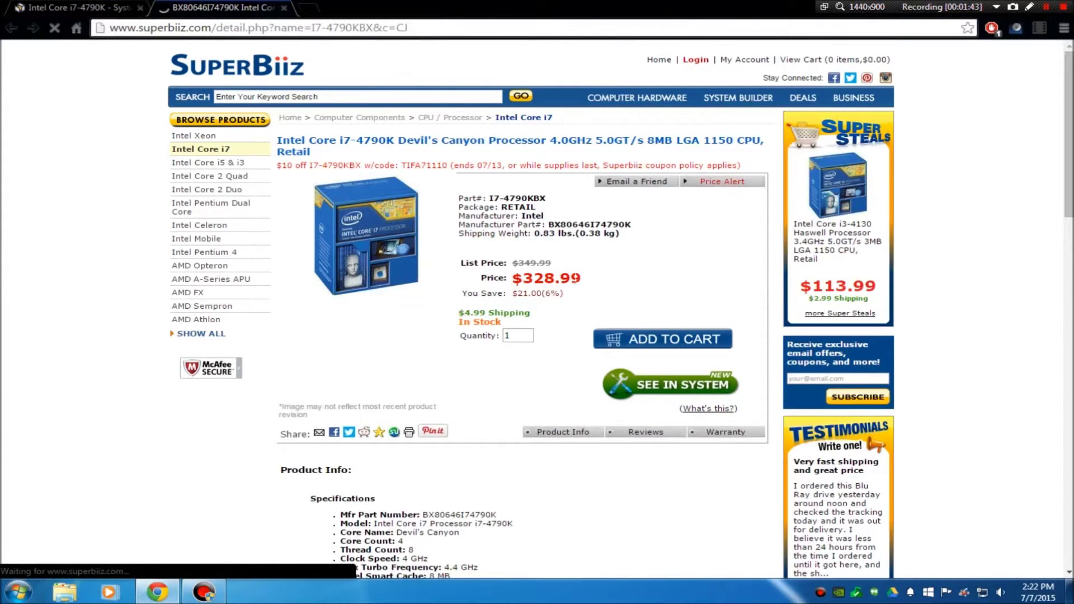
Step: Check the $328.99 price on the SuperBiiz page, then close that tab
drag(514, 278, 508, 290)
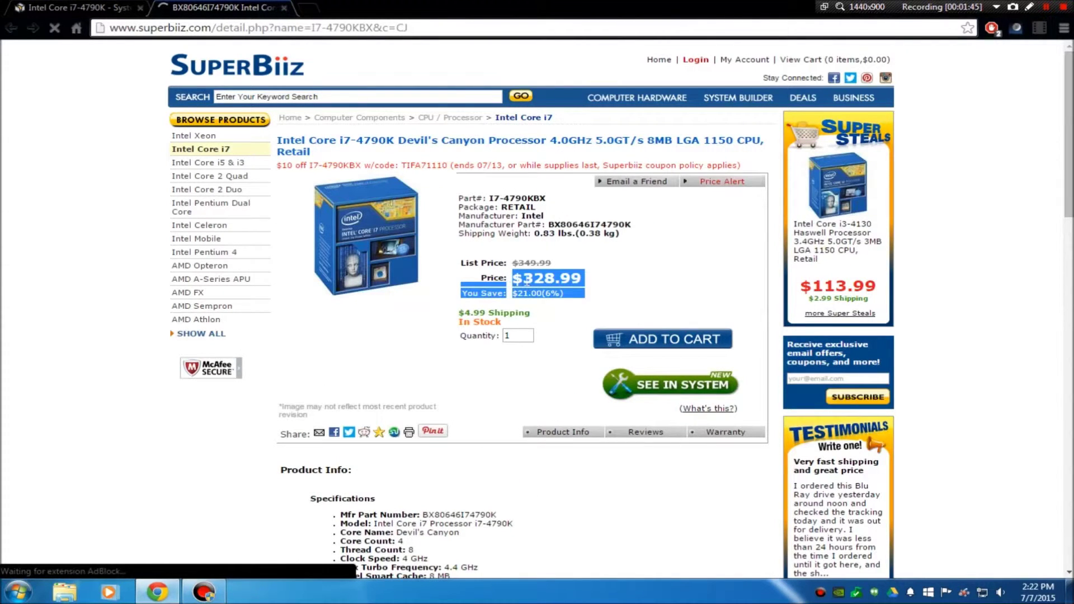
click(508, 290)
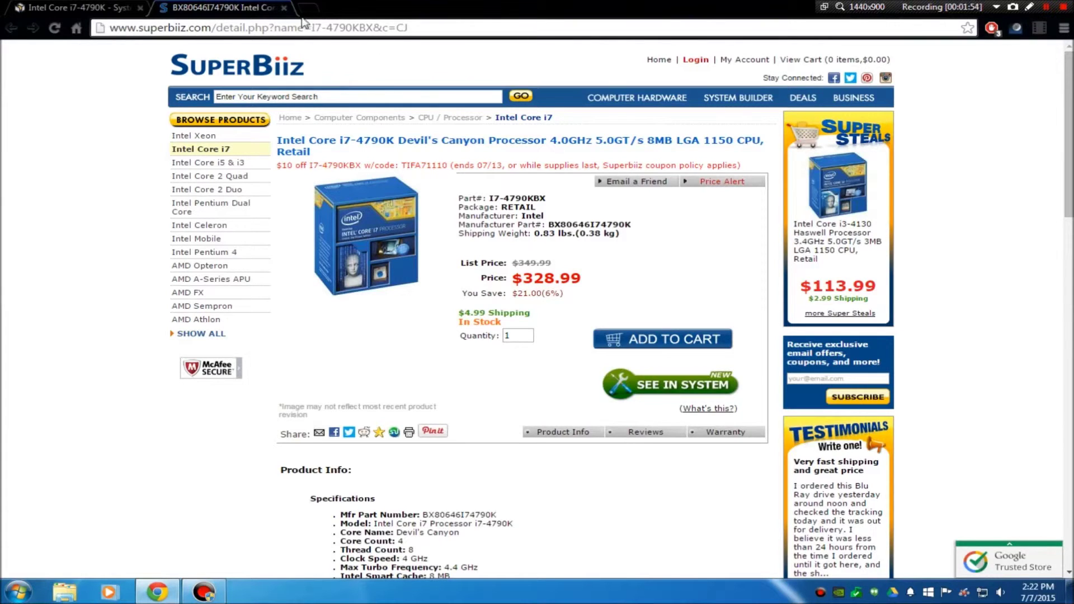
click(285, 7)
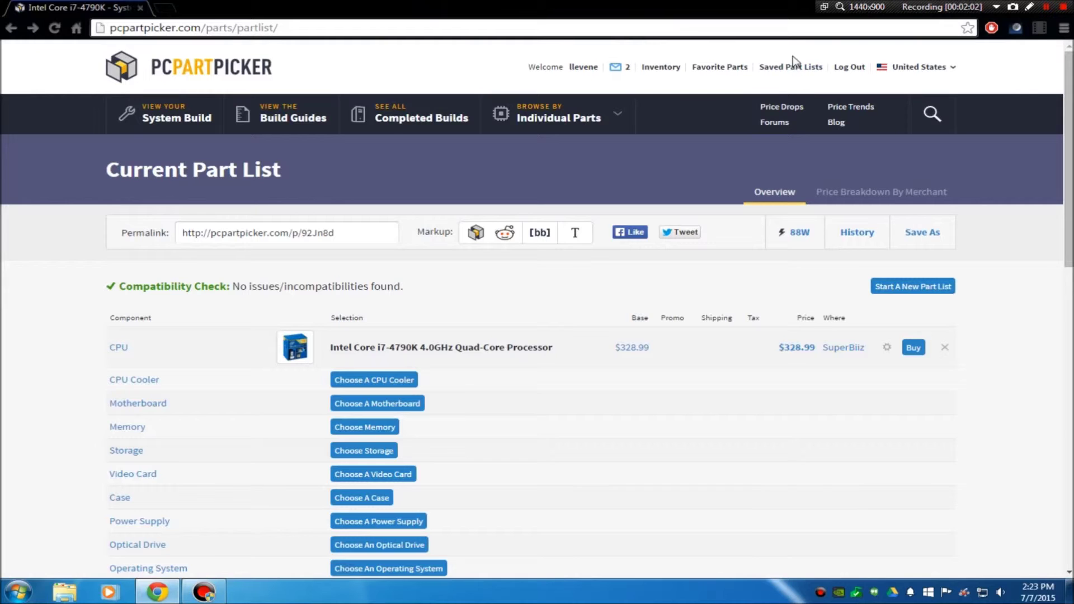
Step: Review My First PC Build in Saved Part Lists, then show the $400-$500 Gaming PC list
click(783, 68)
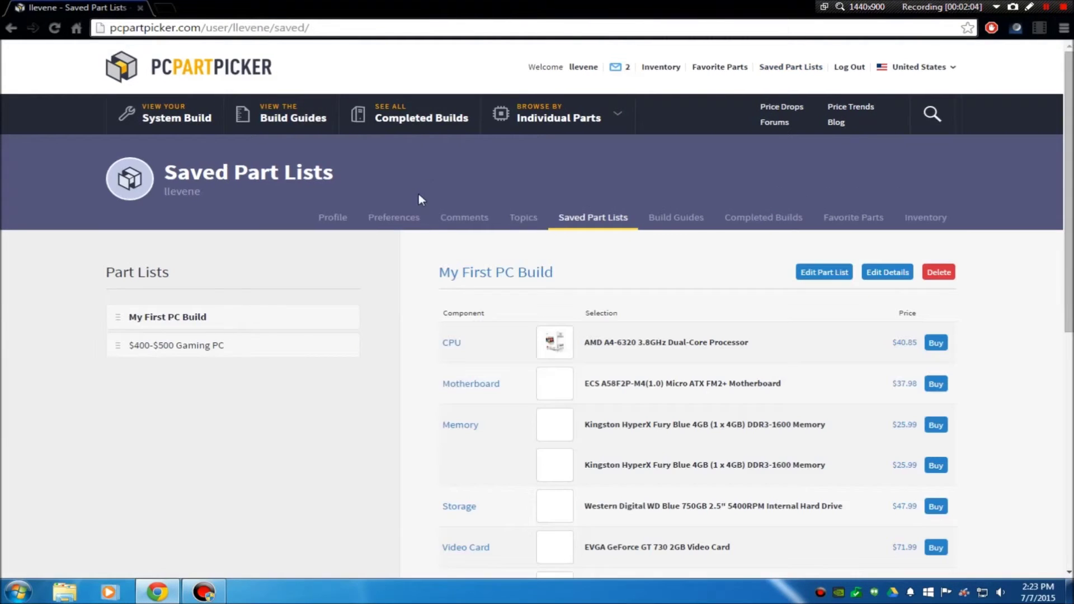
scroll(636, 340, down, 1)
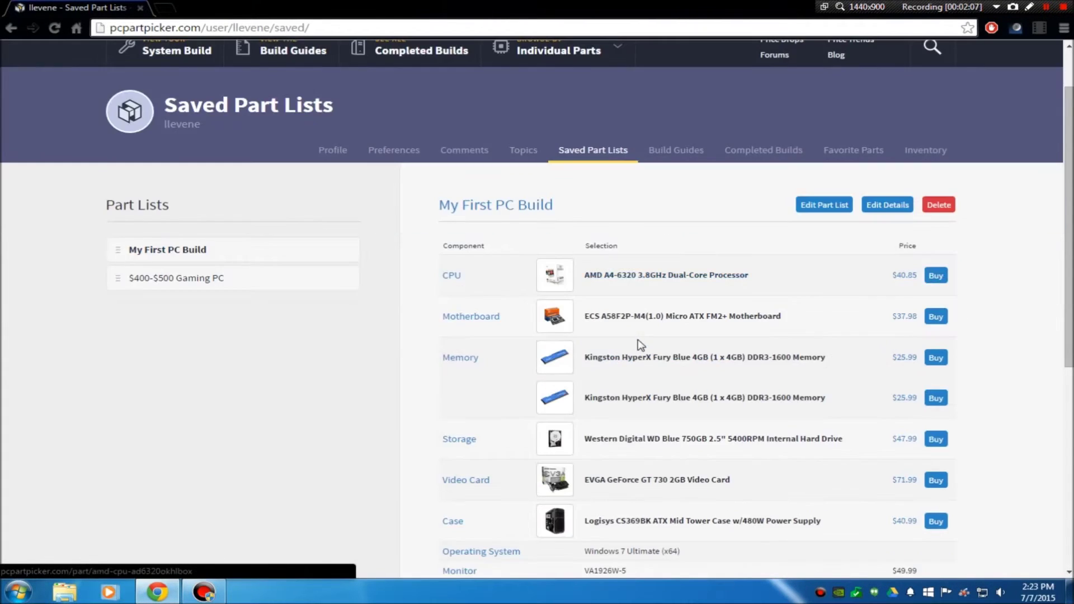
scroll(636, 335, down, 2)
drag(756, 501, 604, 76)
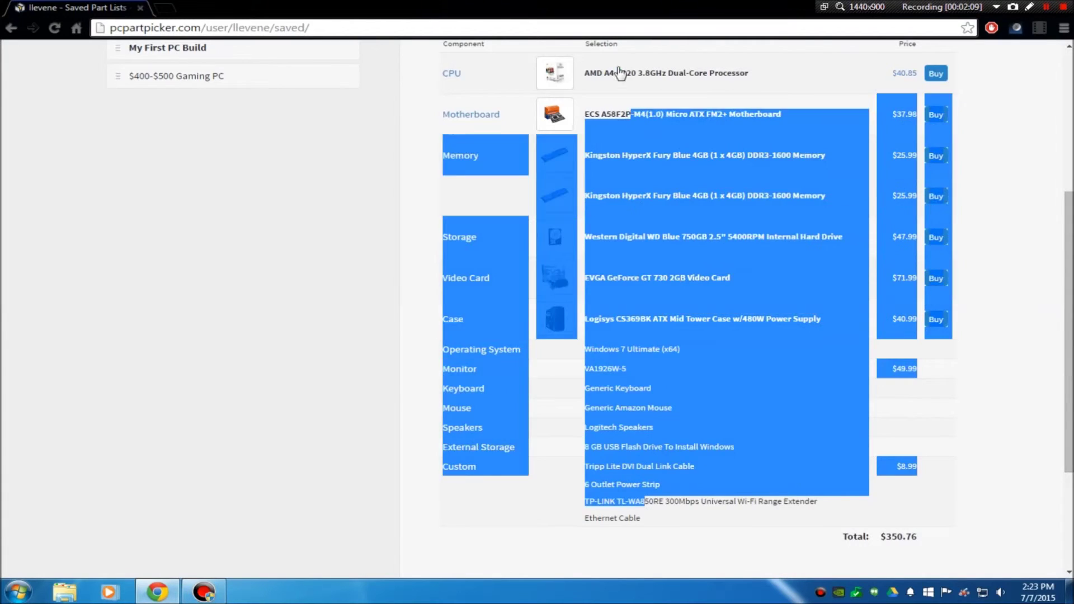
click(226, 283)
scroll(226, 283, up, 3)
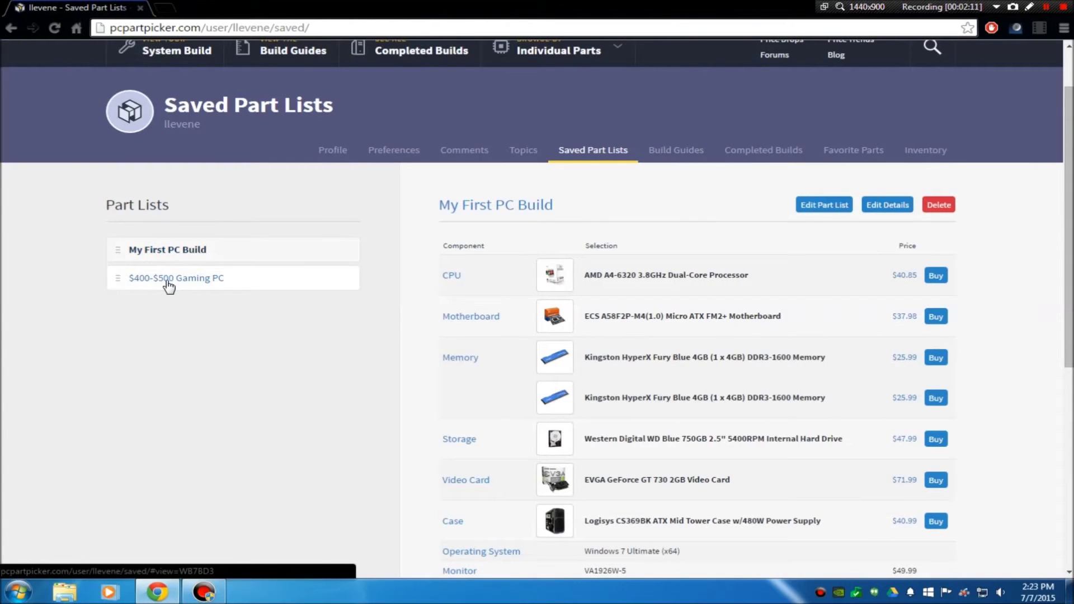
click(169, 281)
scroll(664, 475, down, 1)
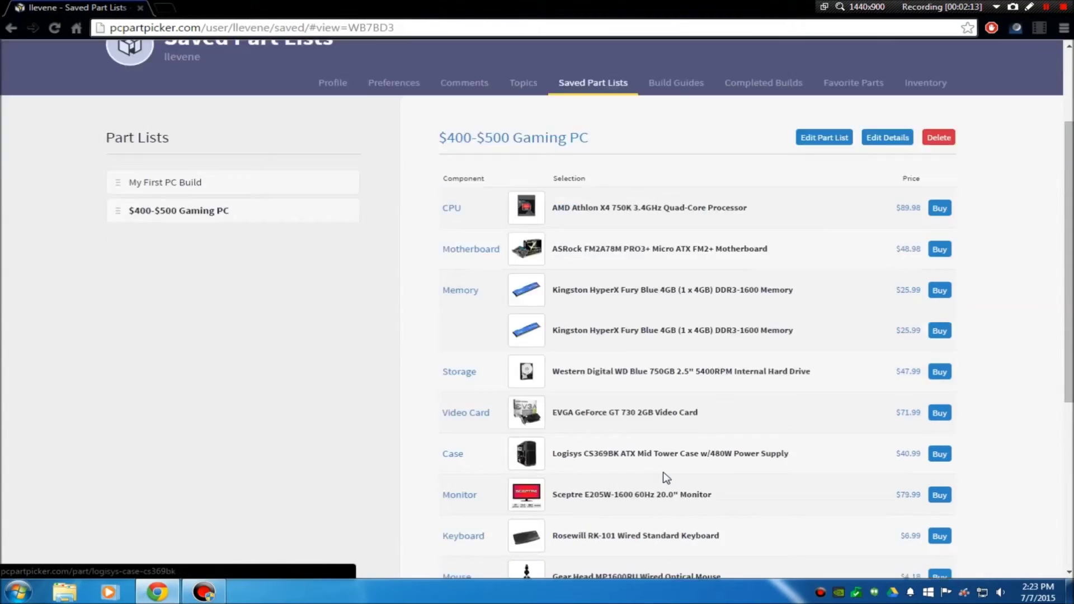
scroll(610, 427, down, 4)
scroll(609, 426, up, 6)
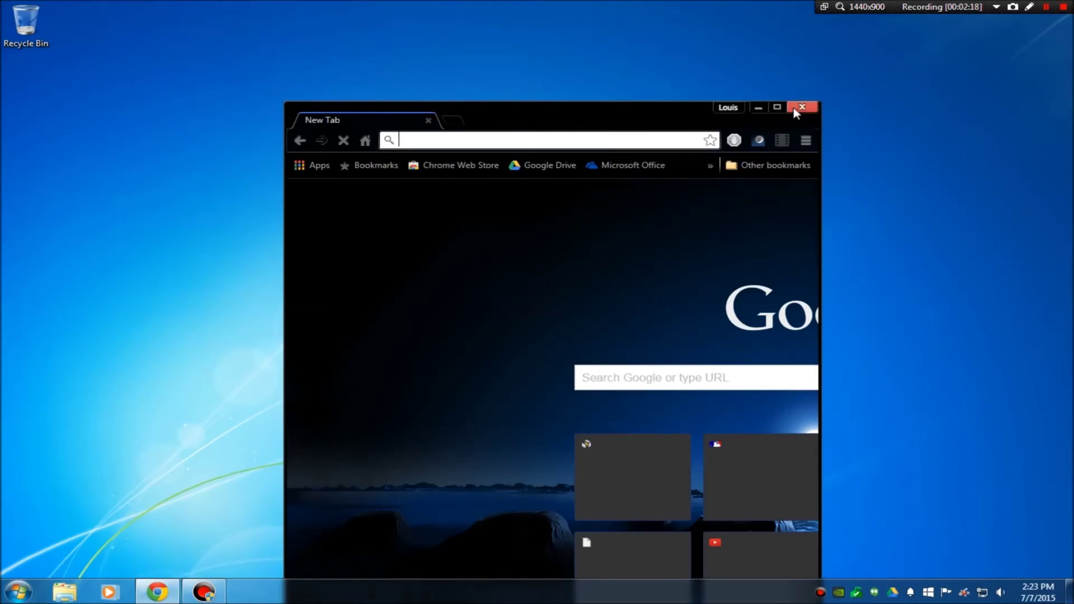
Step: Close Chrome and restore the Bandicam window, moved near the top of the screen
click(802, 108)
click(204, 591)
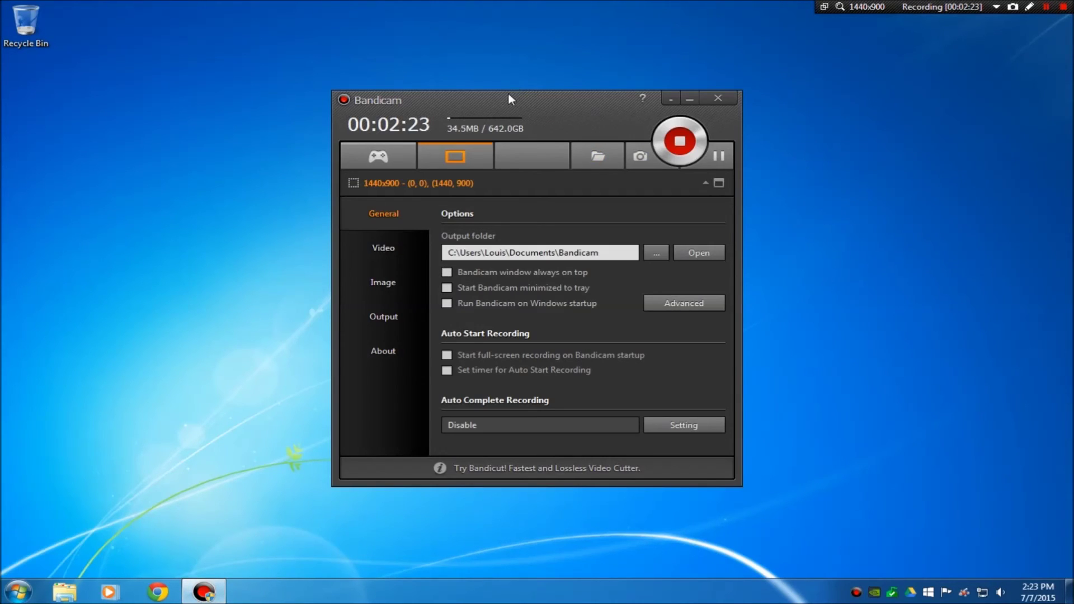
drag(507, 99, 483, 16)
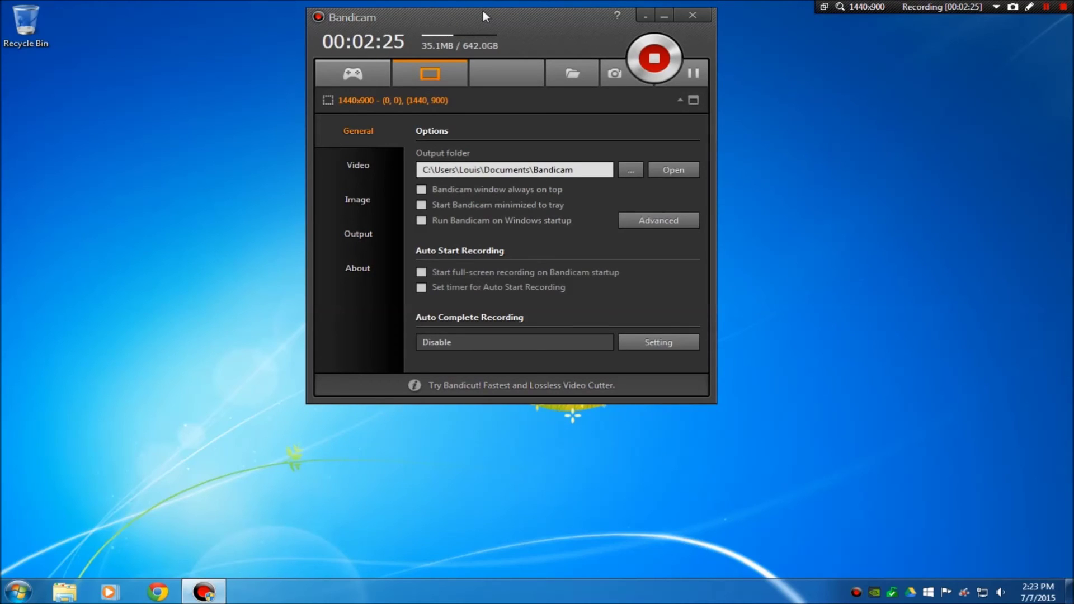